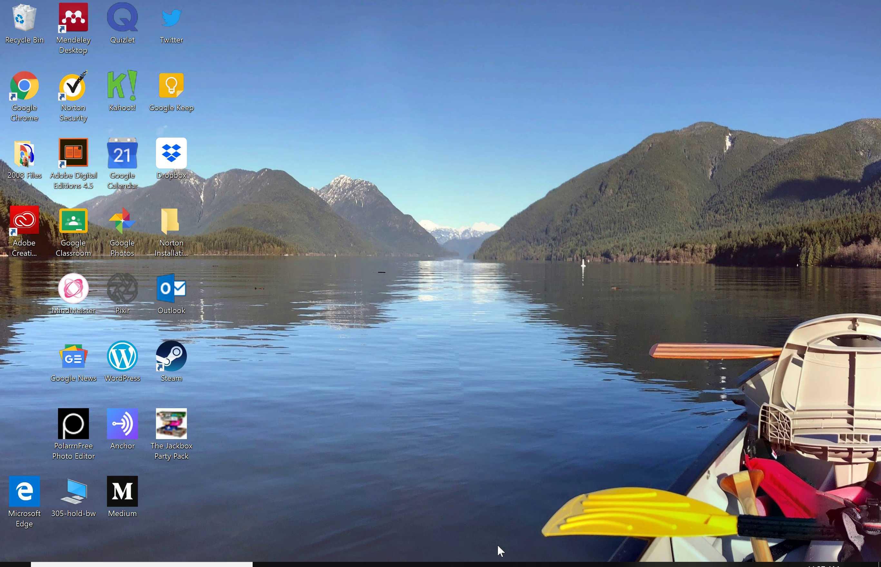
- Show the thumbnails of the two open Chrome windows from the taskbar
mouse_move(426, 565)
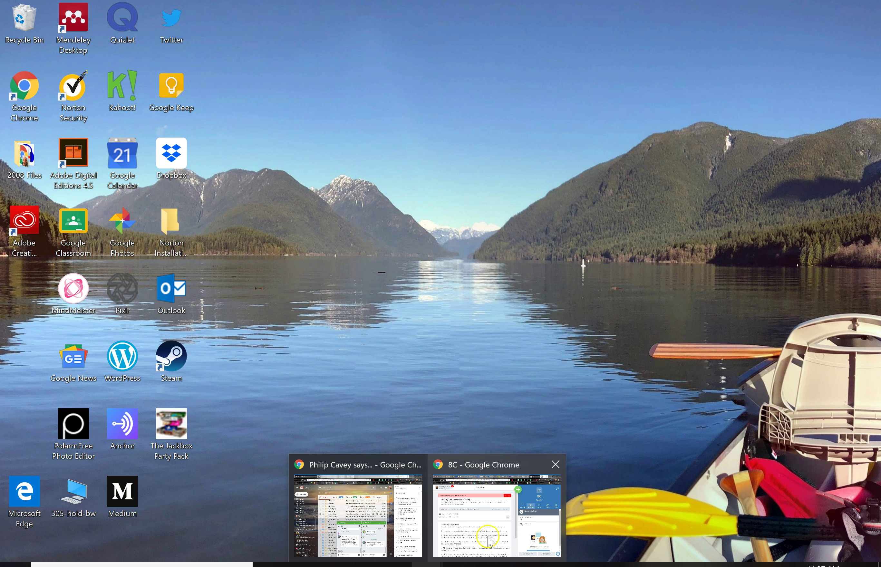
- Bring the '8C - Google Chrome' Seesaw window to the front
click(497, 532)
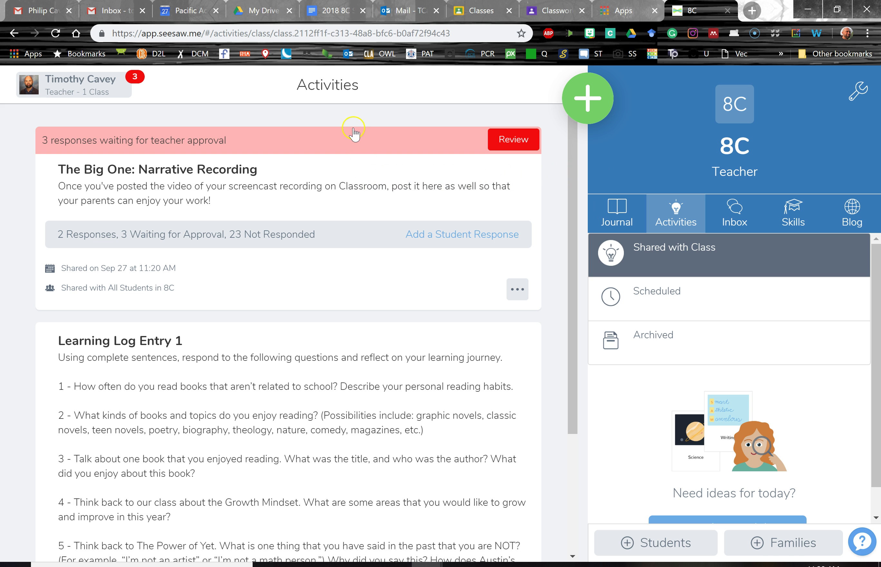
- In My Drive's Videos folder, get a shareable link for IMG_2843.MOV
click(266, 11)
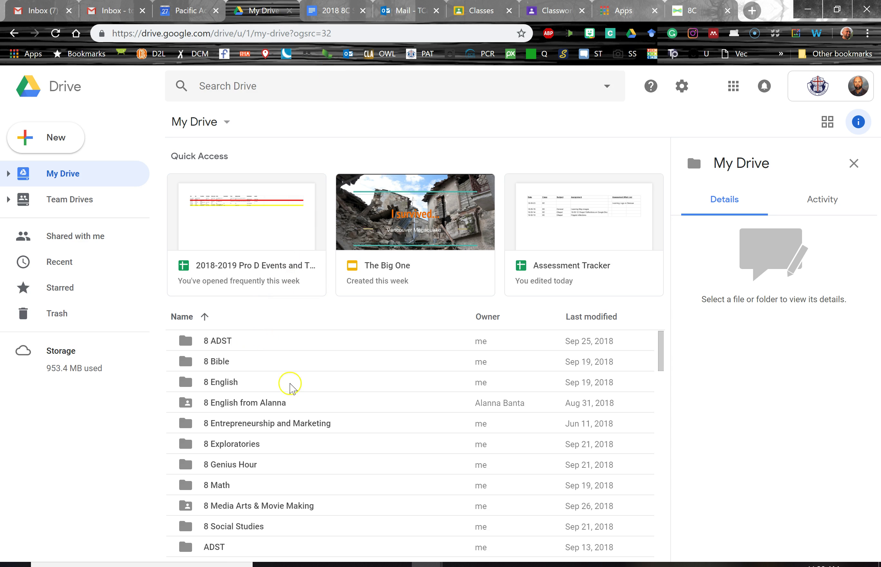
scroll(327, 414, down, 20)
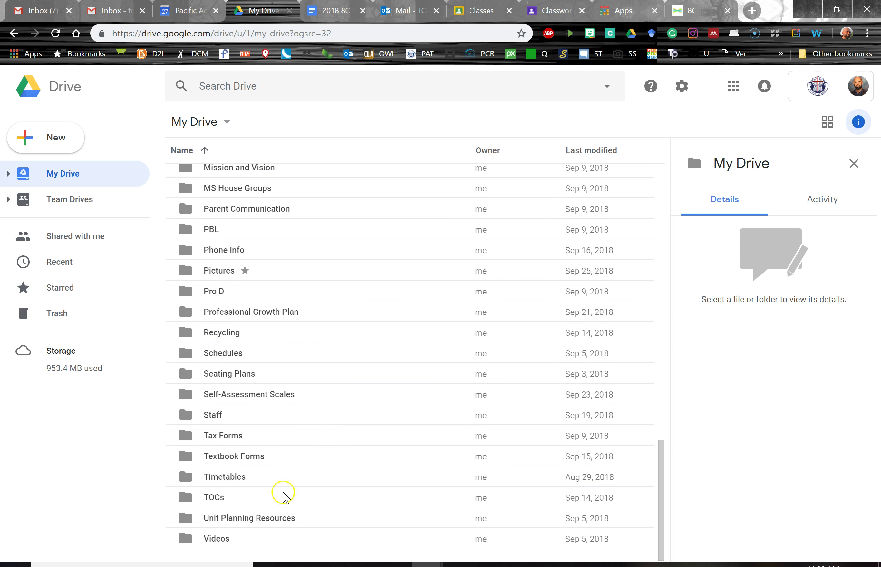
double_click(261, 539)
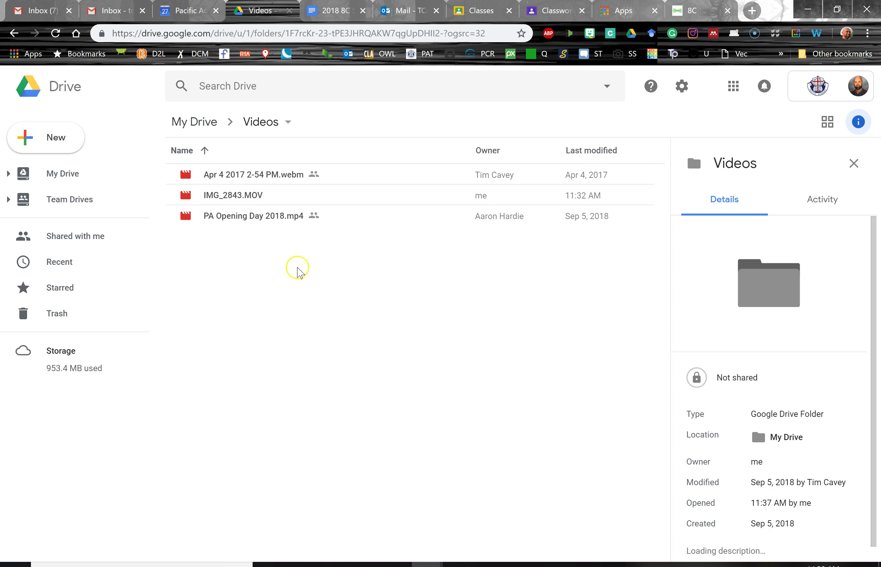
click(260, 195)
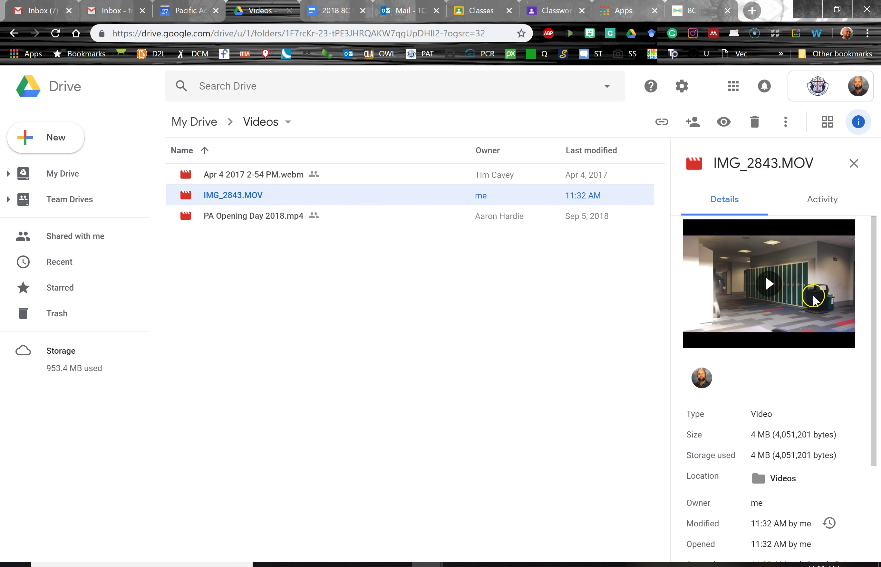
right_click(340, 196)
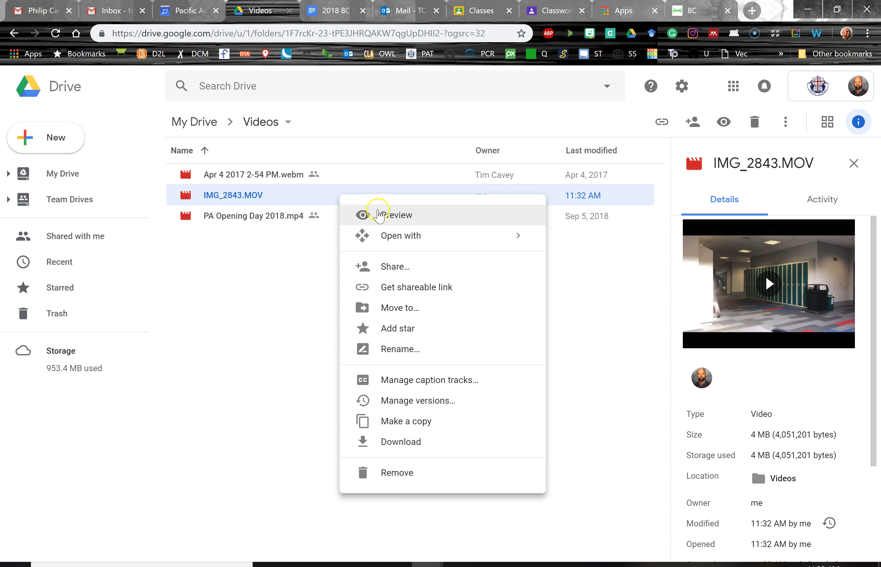
click(413, 288)
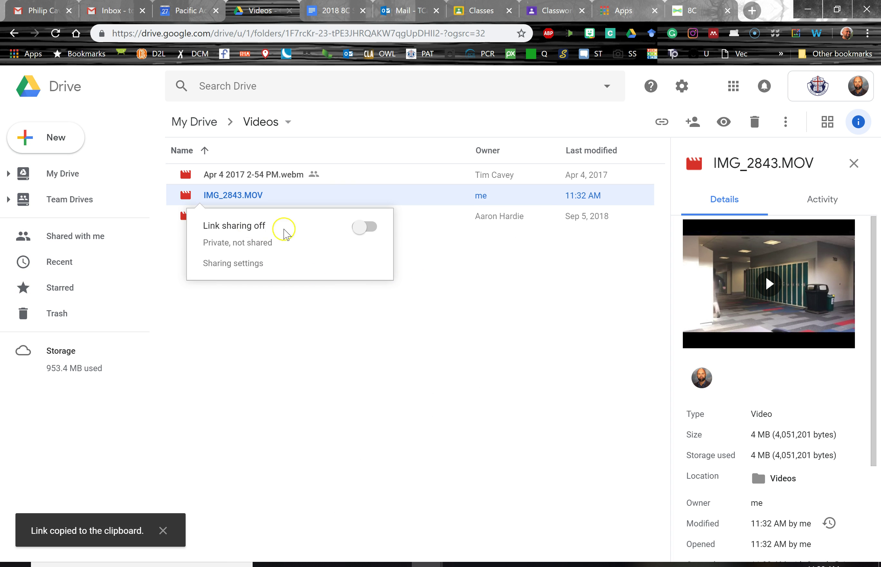
- Turn link sharing on for IMG_2843.MOV and open its Sharing settings
click(373, 230)
click(373, 231)
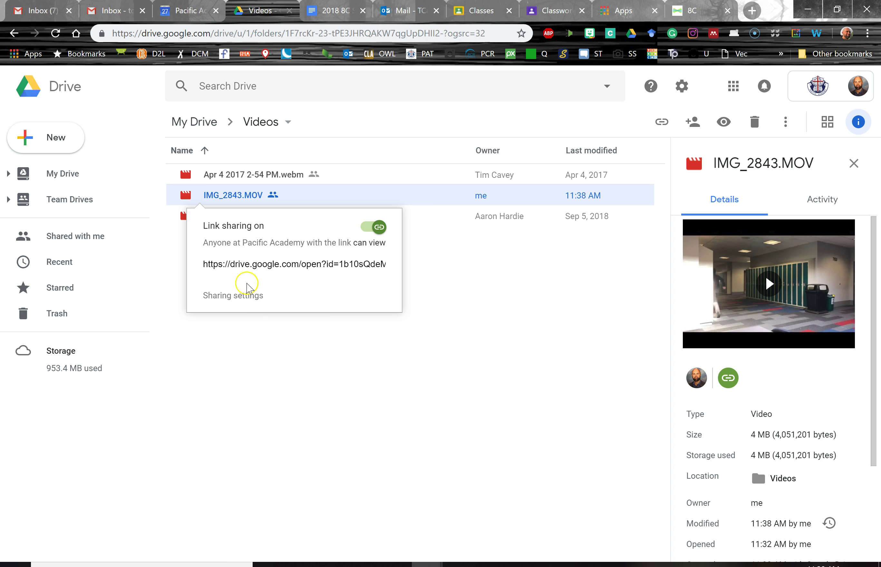
click(233, 296)
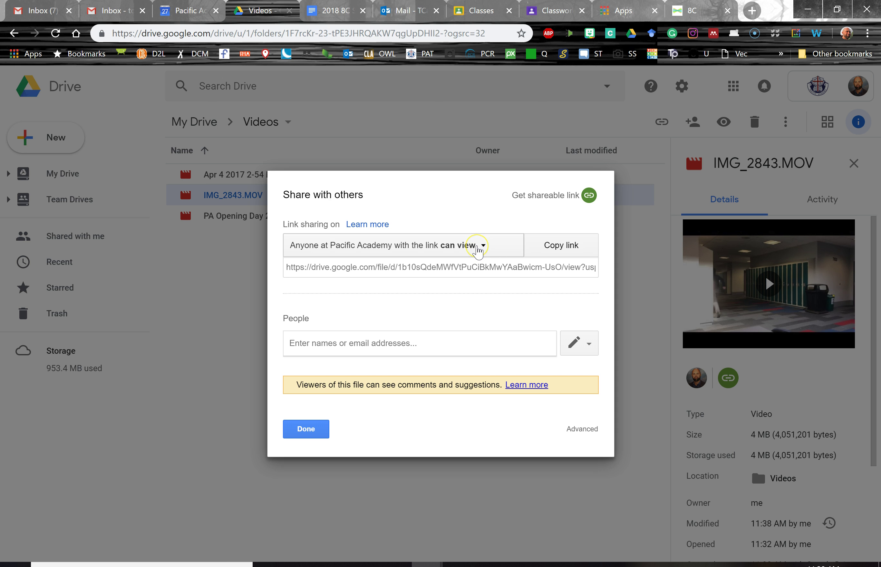
- Set IMG_2843.MOV's link access to 'On - Anyone with the link' with view-only, and save
click(478, 246)
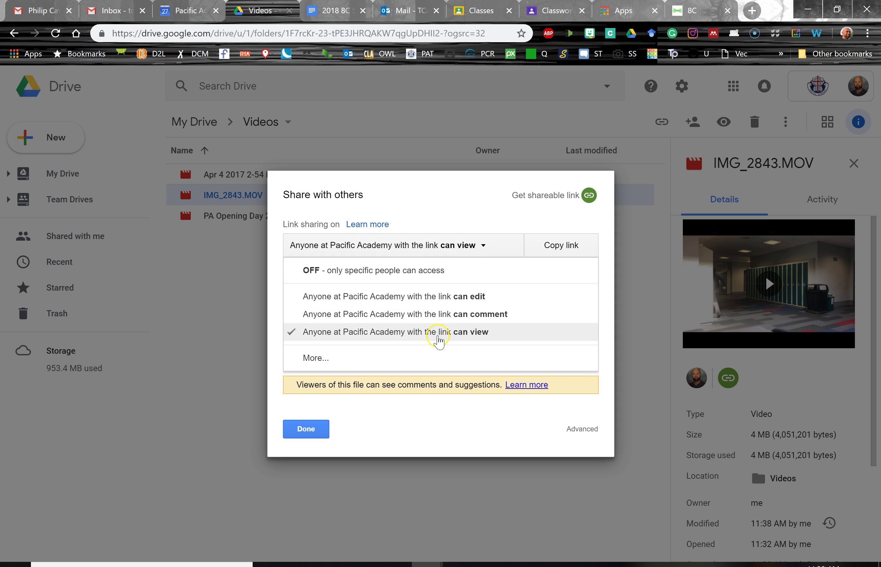
click(433, 359)
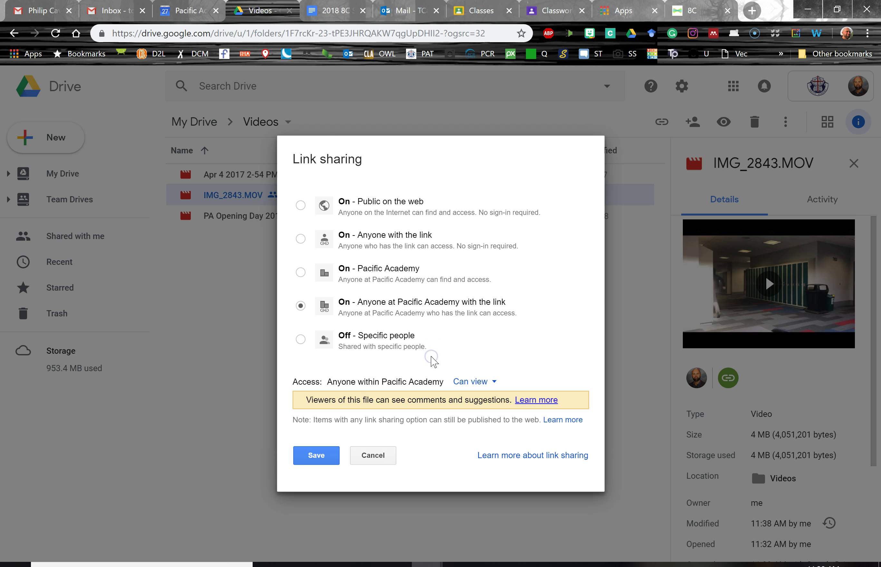
click(397, 239)
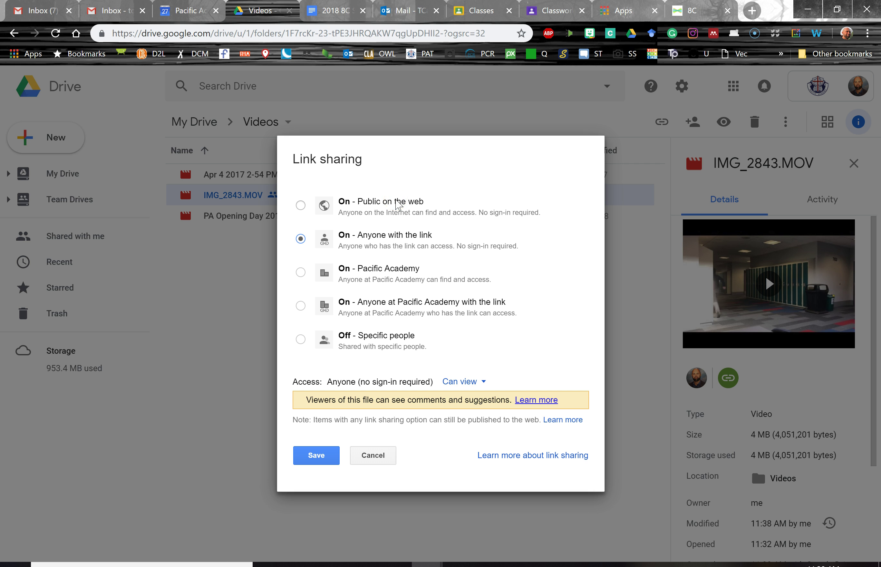
click(394, 237)
click(475, 384)
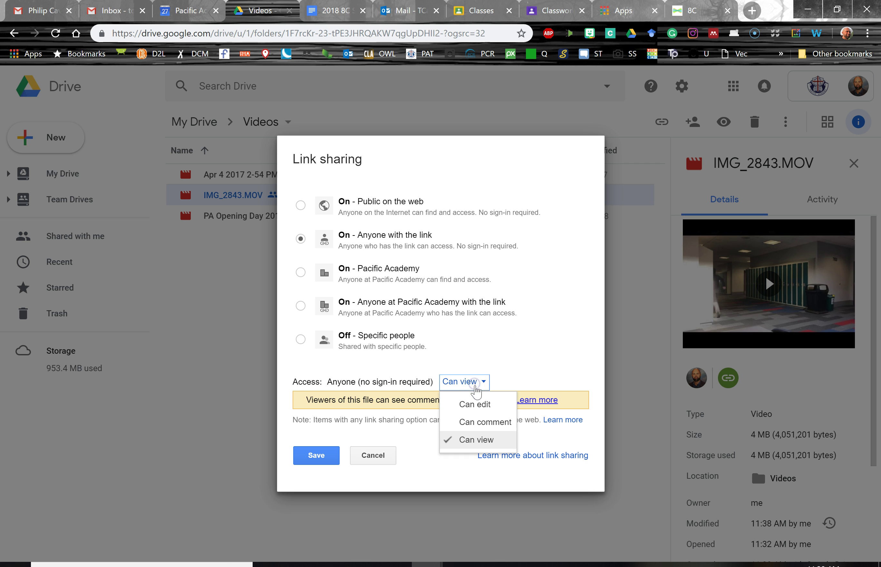
click(525, 363)
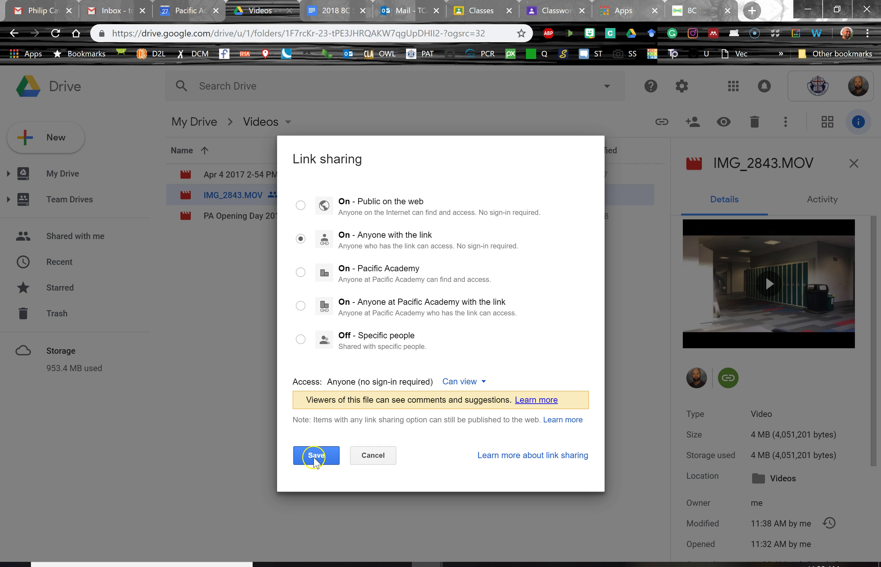
click(316, 457)
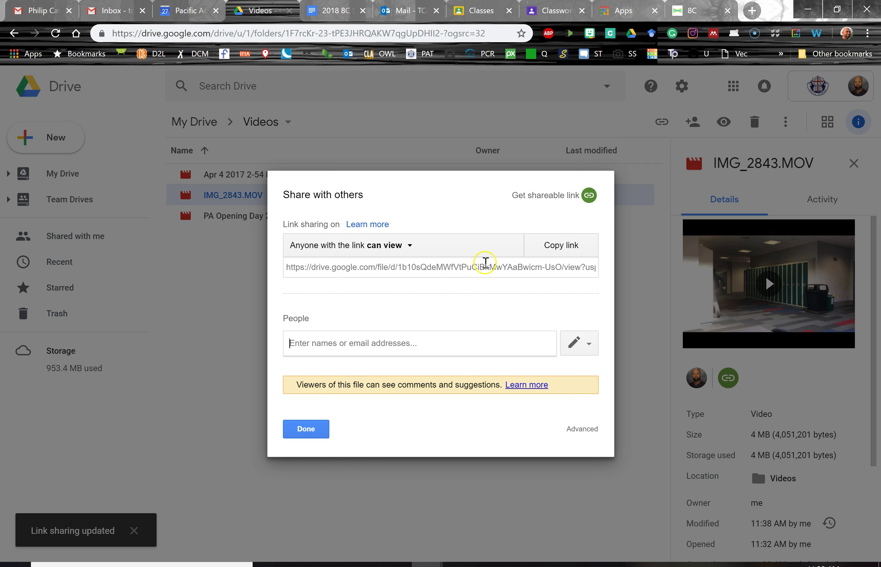
- Copy the video's share link and close the sharing settings
click(453, 262)
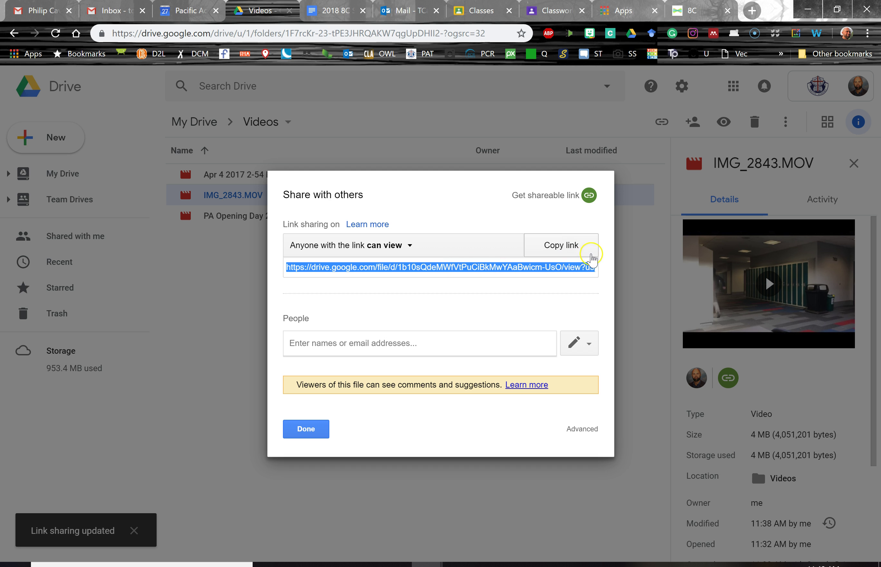
click(570, 246)
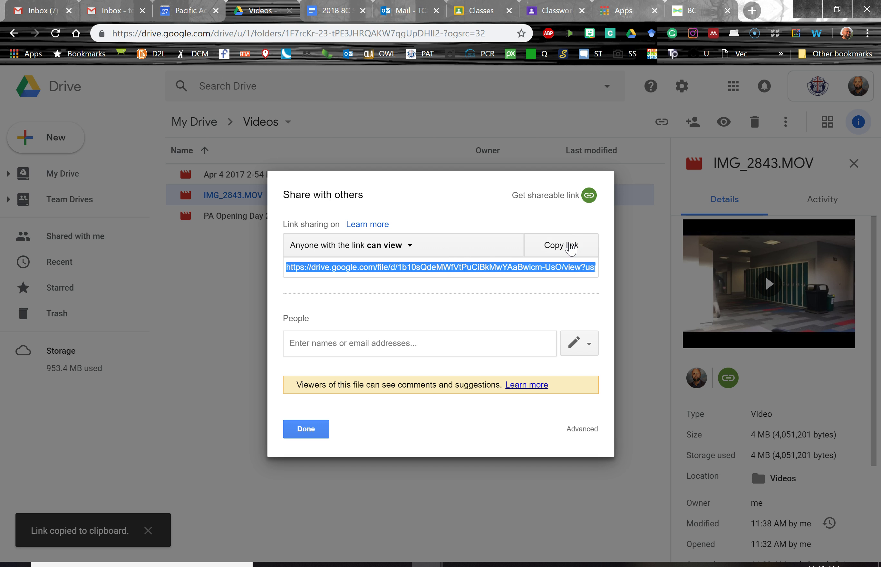
click(308, 433)
- Post the copied Drive link as a Link response to The Big One: Narrative Recording
click(693, 11)
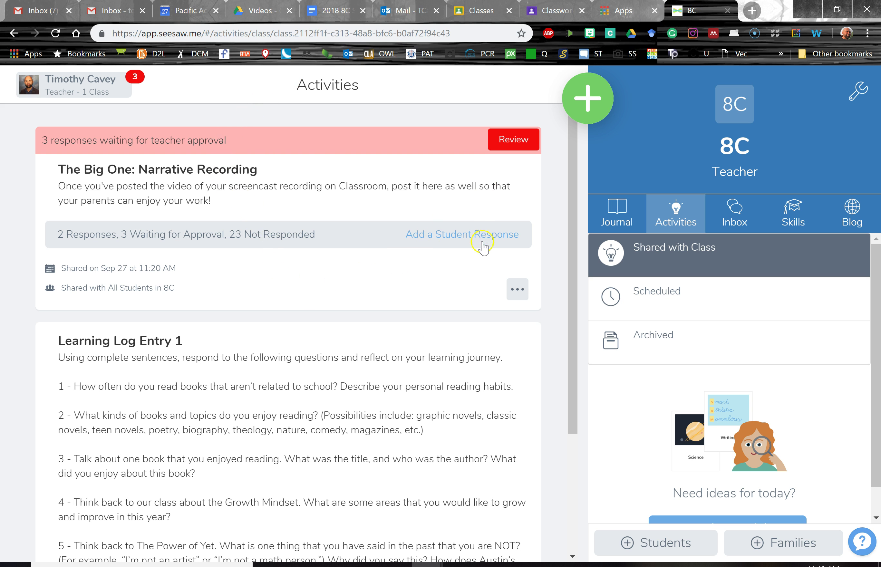
click(473, 234)
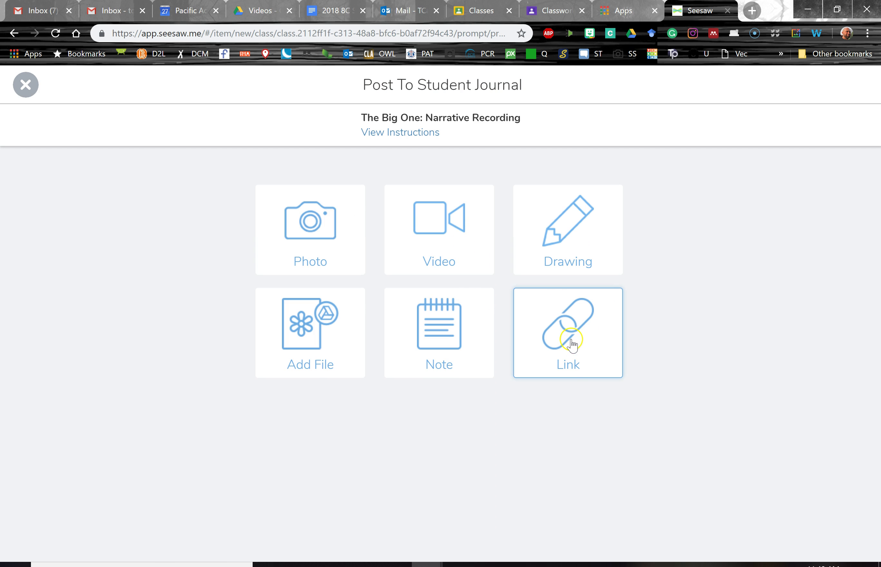
click(573, 344)
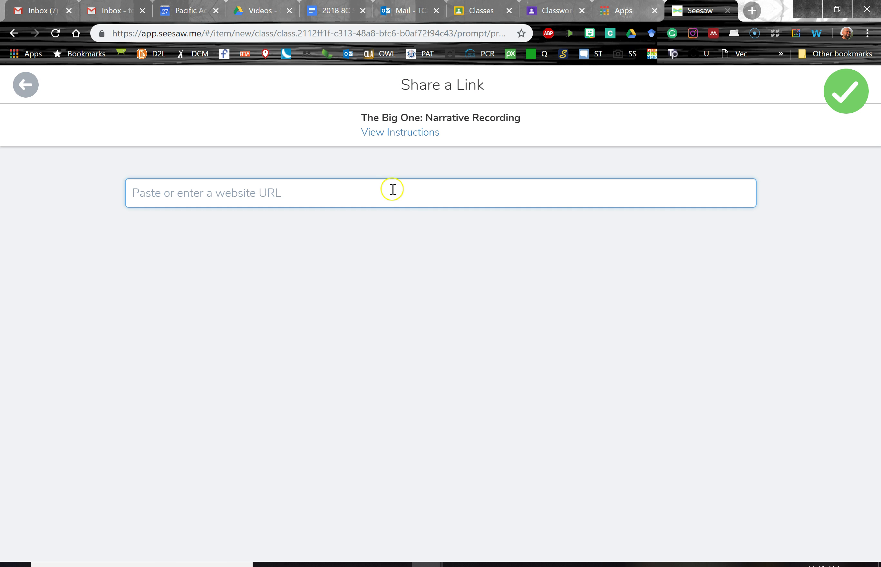
key(ctrl+v)
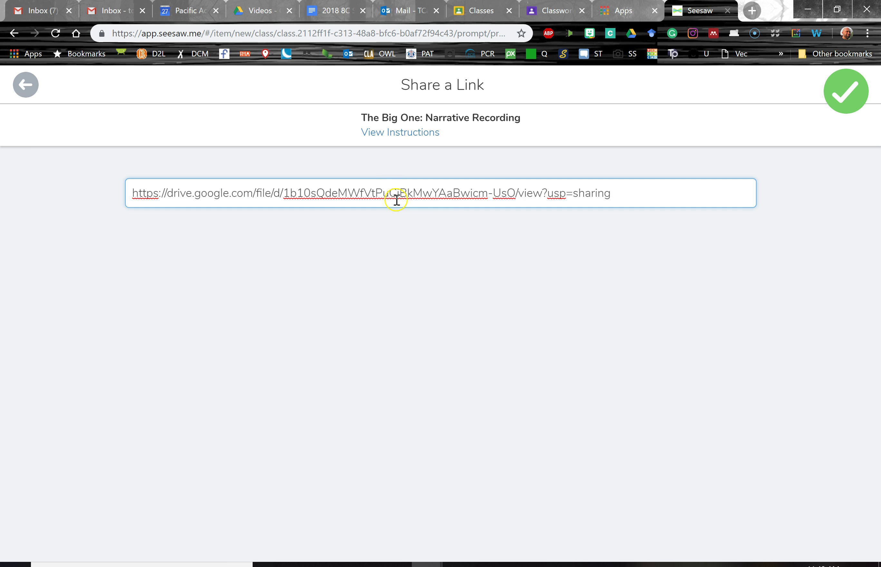
key(Return)
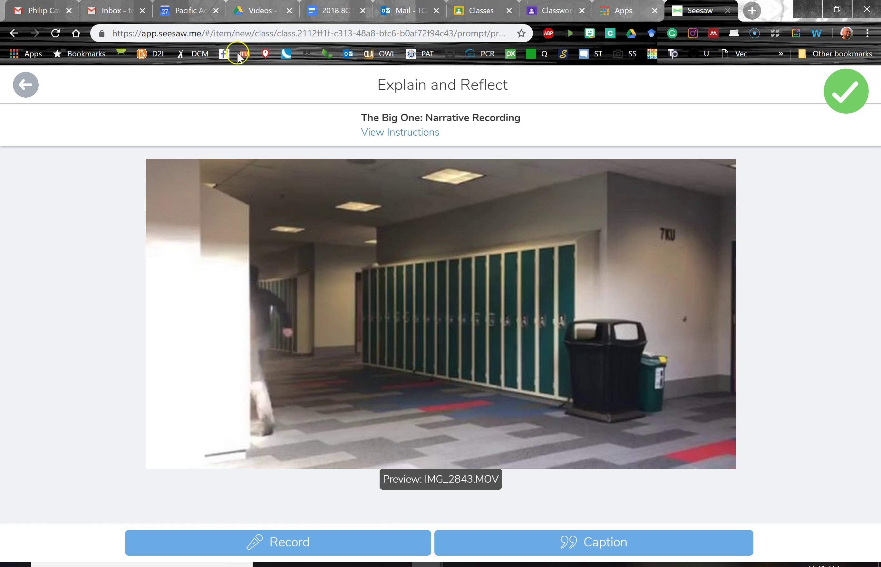
- Reopen IMG_2843.MOV's sharing settings in Drive and re-save anyone-with-link view access
click(259, 9)
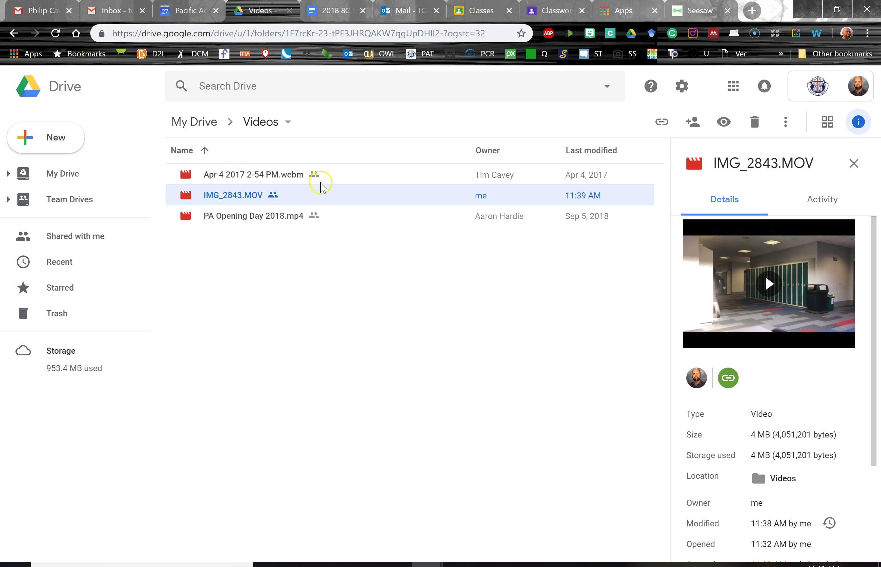
right_click(326, 194)
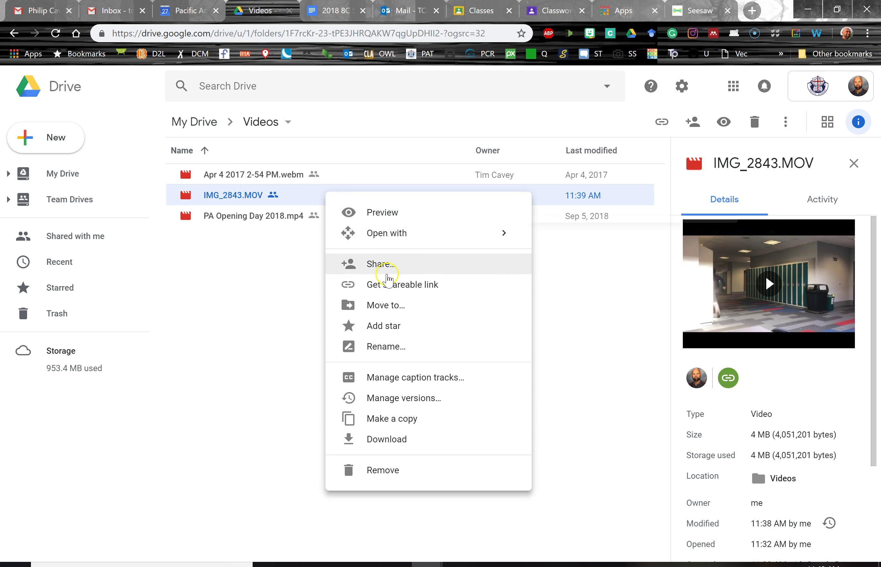
click(388, 284)
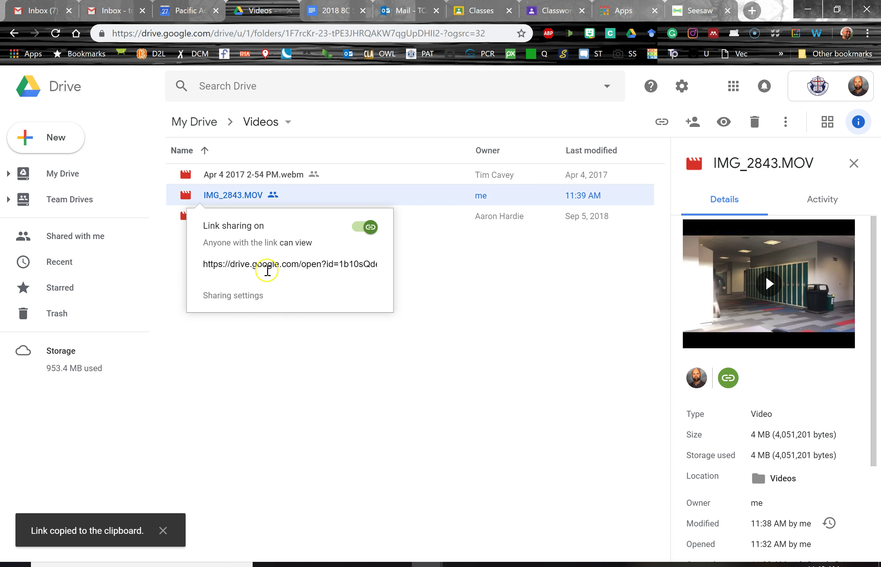
click(237, 295)
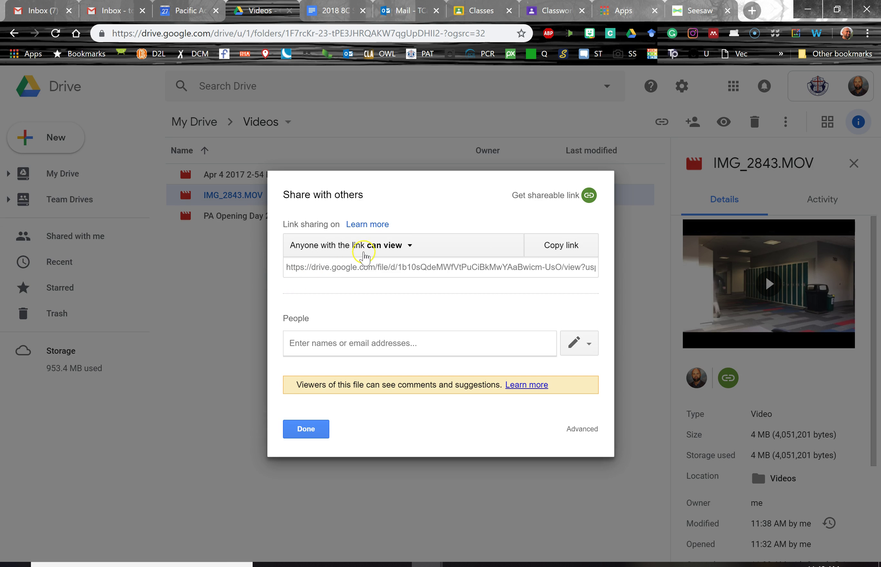
click(381, 245)
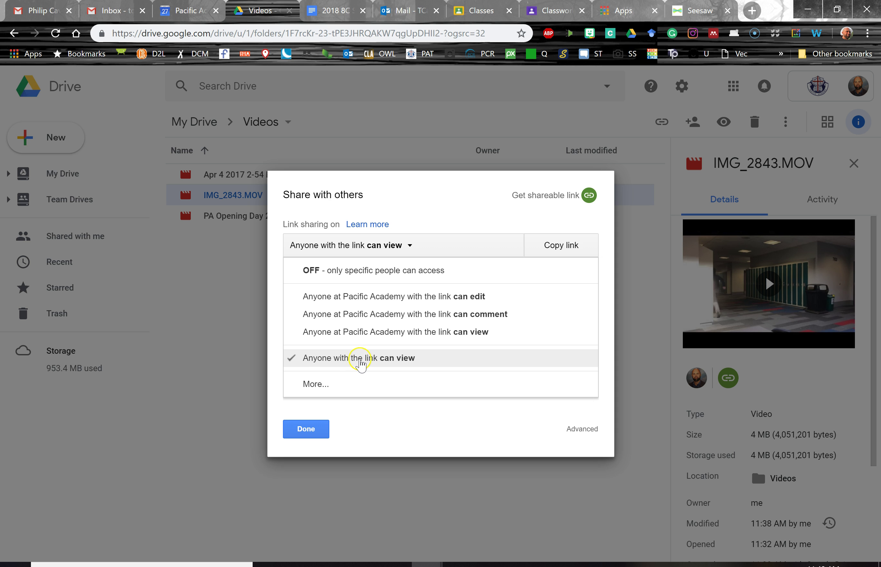
click(354, 384)
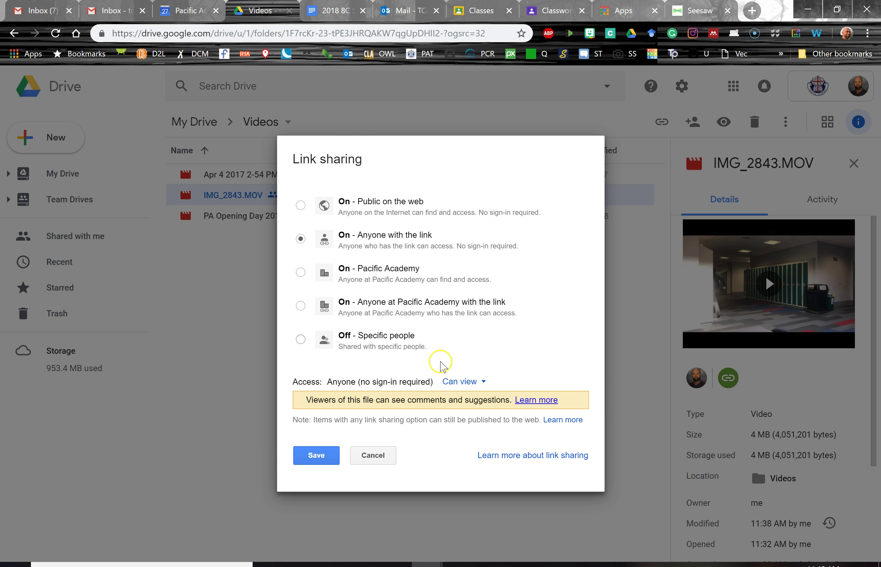
click(317, 456)
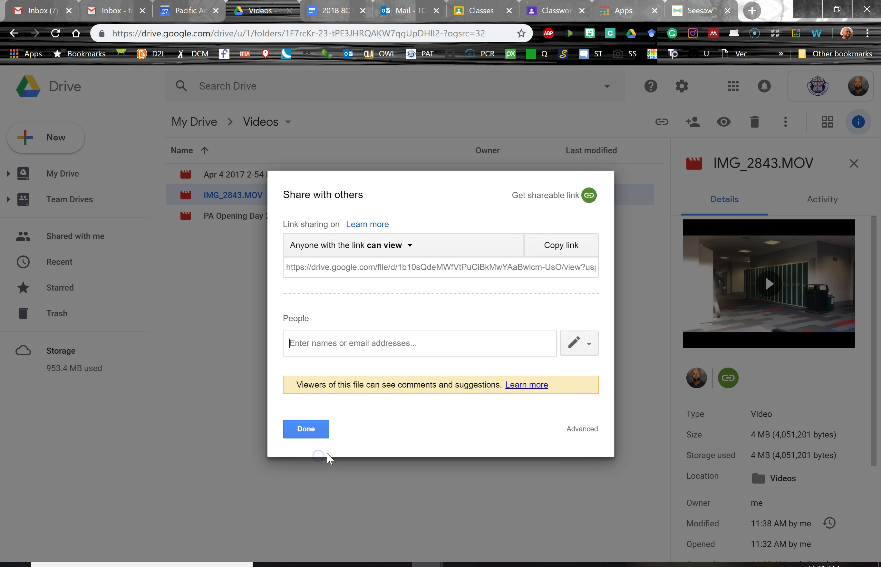
click(309, 438)
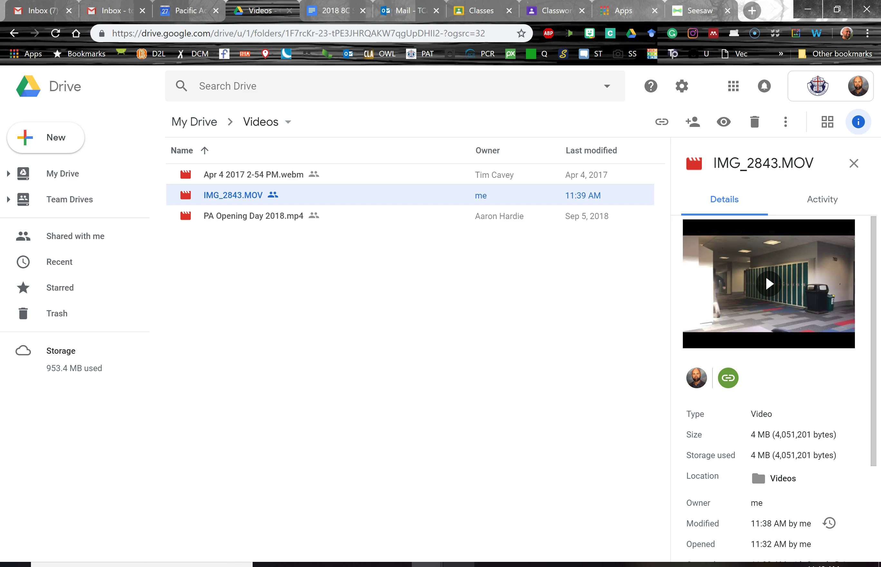